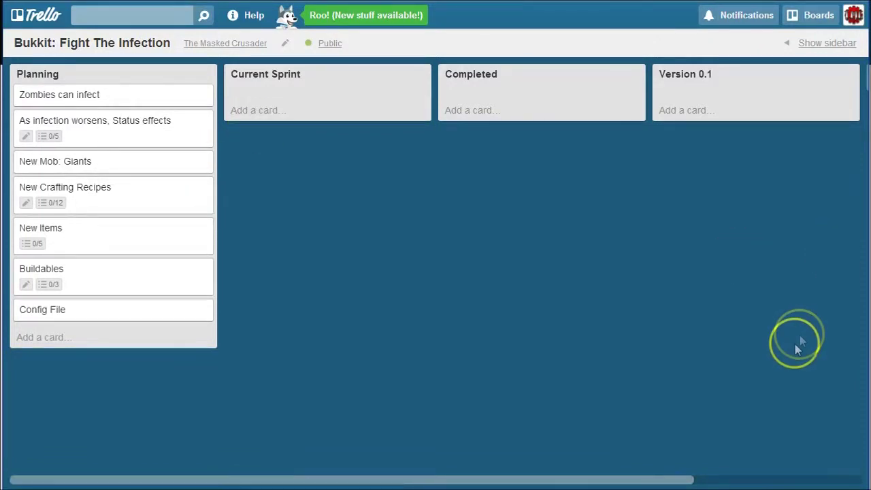
- Drag and shift cards and the view around the Trello board
left_click_drag(651, 477, 820, 477)
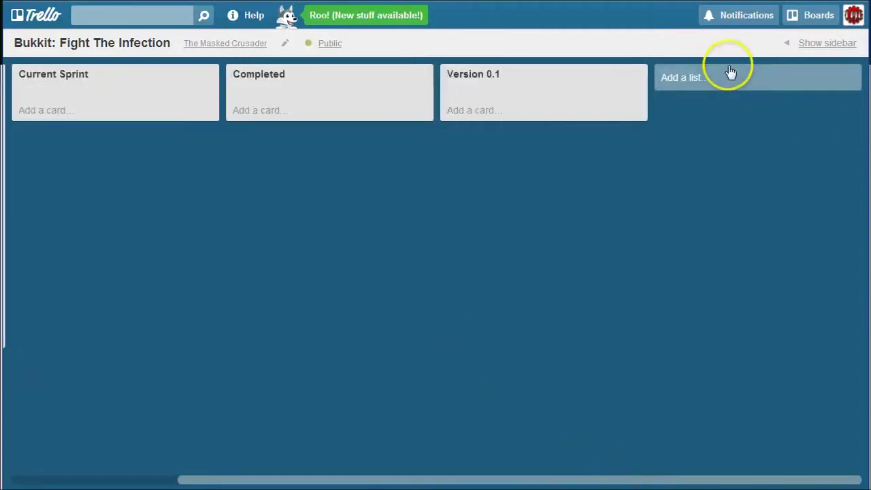
left_click_drag(633, 477, 386, 454)
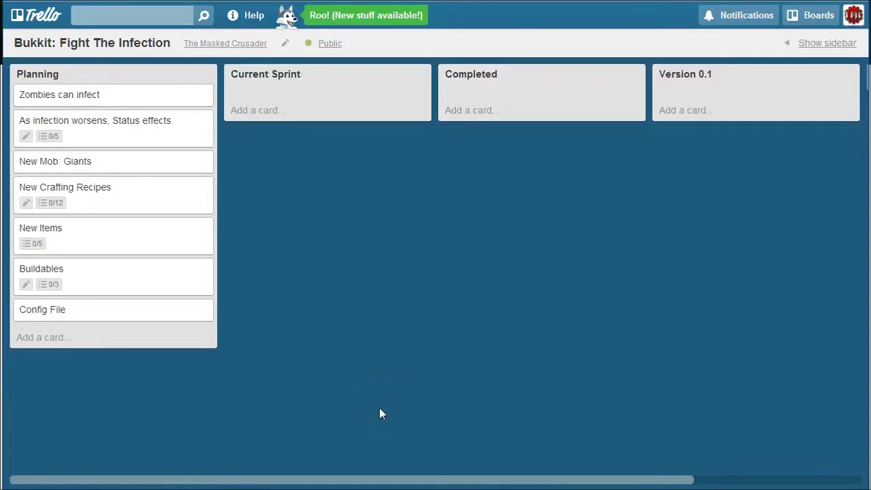
mouse_move(380, 409)
left_mouse_down()
mouse_move(334, 413)
mouse_move(256, 367)
left_mouse_up()
mouse_move(223, 360)
left_mouse_down()
mouse_move(208, 354)
mouse_move(271, 326)
mouse_move(360, 217)
mouse_move(413, 213)
left_mouse_up()
left_click(391, 224)
mouse_move(385, 228)
left_mouse_down()
mouse_move(375, 238)
mouse_move(379, 225)
left_mouse_up()
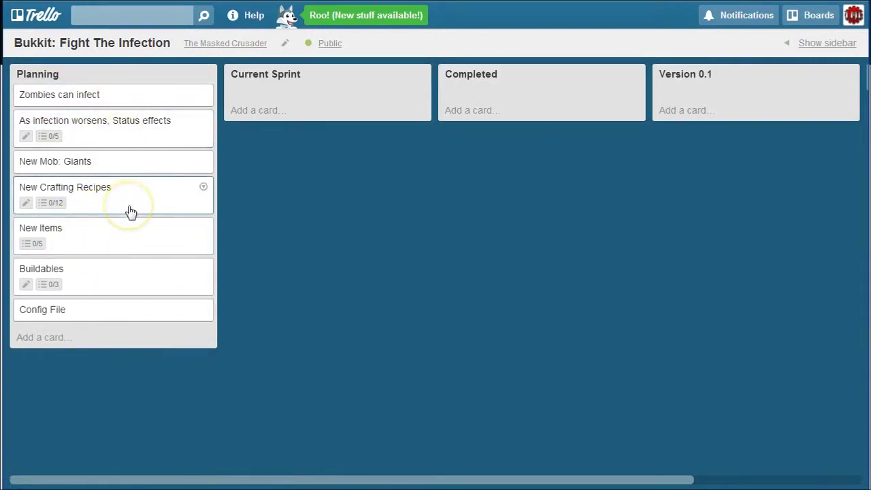
- Check the Zombies can infect card's details, then drag it into Current Sprint
left_click(117, 102)
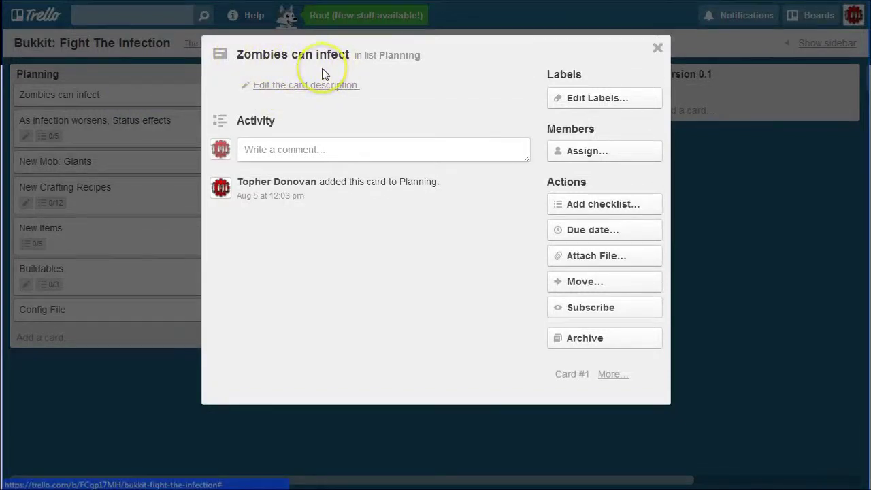
left_click(657, 47)
left_click_drag(110, 102, 320, 121)
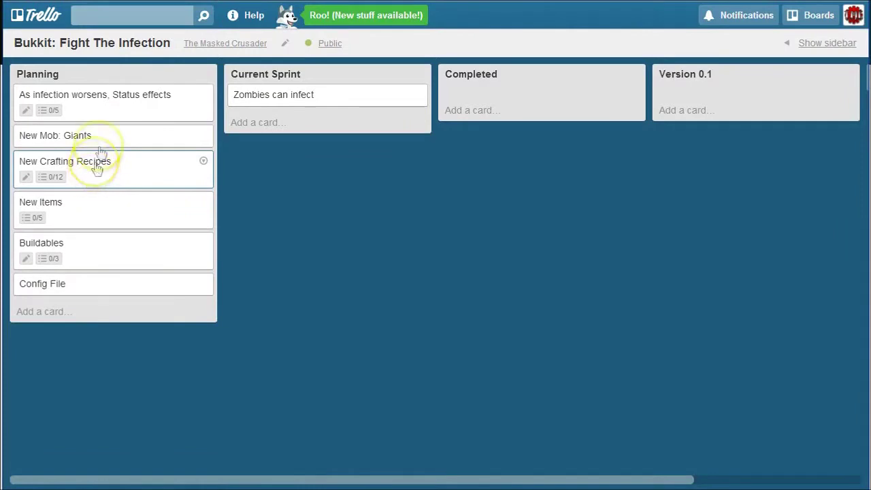
- Place New Crafting Recipes first in Planning and view its 12-recipe checklist
left_click_drag(107, 167, 106, 101)
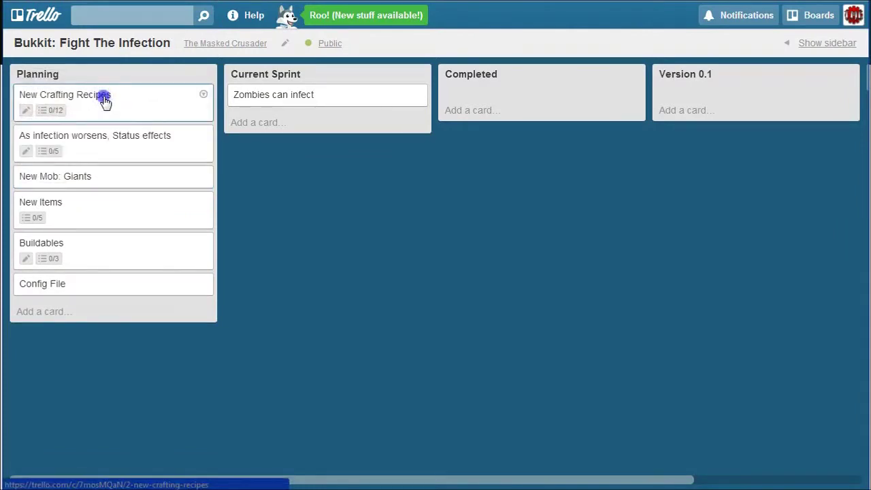
left_click(104, 99)
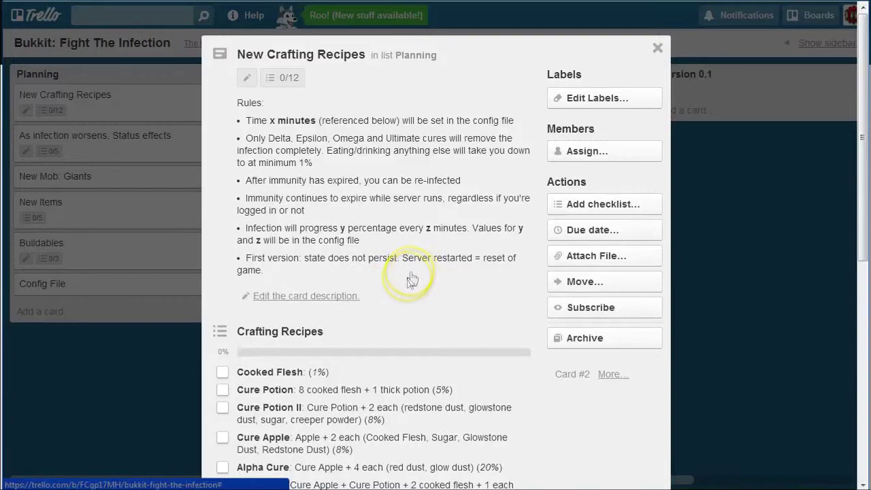
scroll(455, 294, "down", 4)
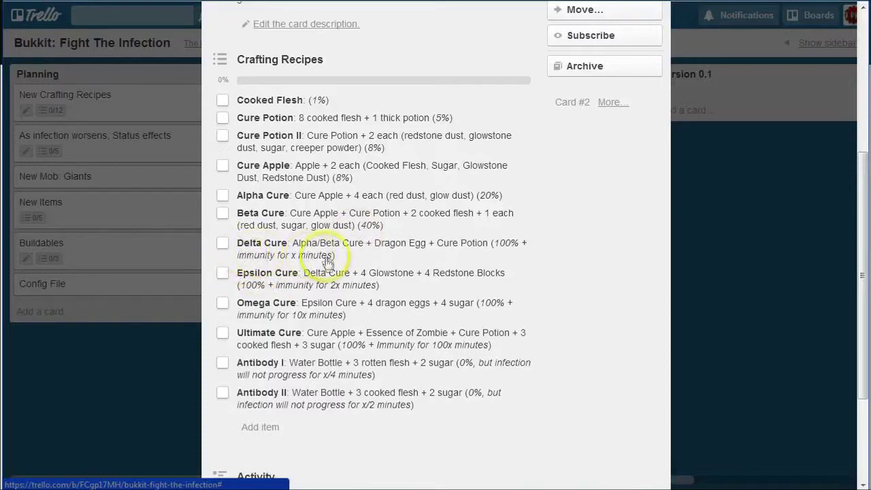
scroll(320, 249, "up", 3)
- Scroll through the New Crafting Recipes card's details and checklist
scroll(344, 253, "down", 3)
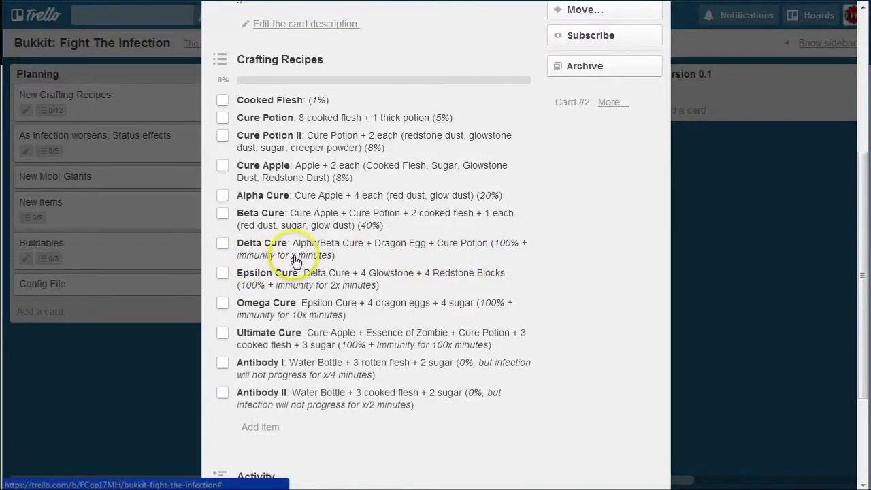
scroll(294, 260, "up", 4)
scroll(243, 258, "down", 1)
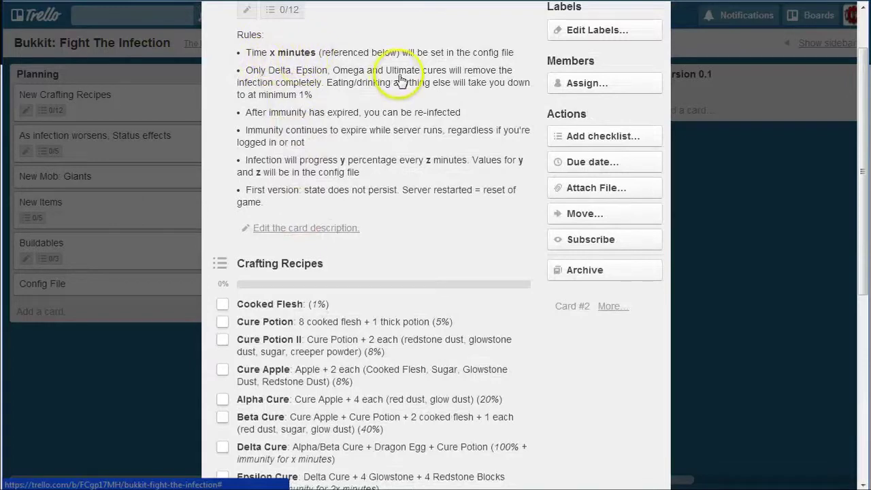
scroll(400, 81, "down", 3)
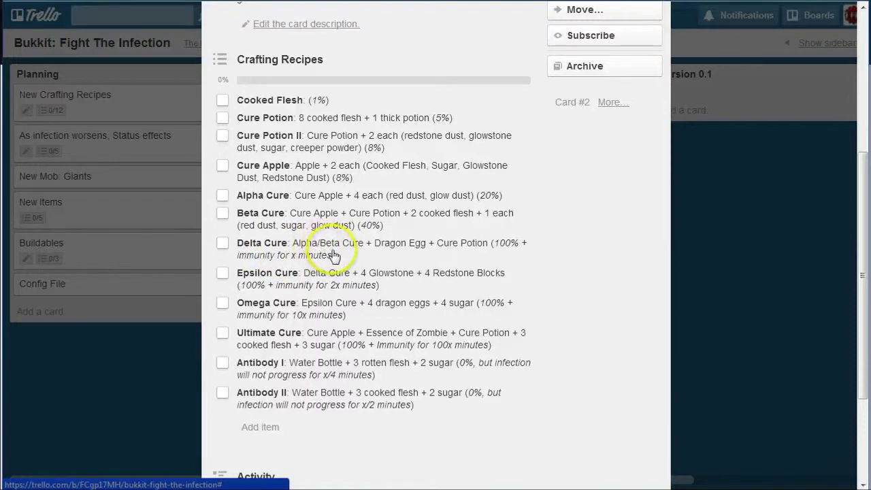
scroll(276, 252, "down", 1)
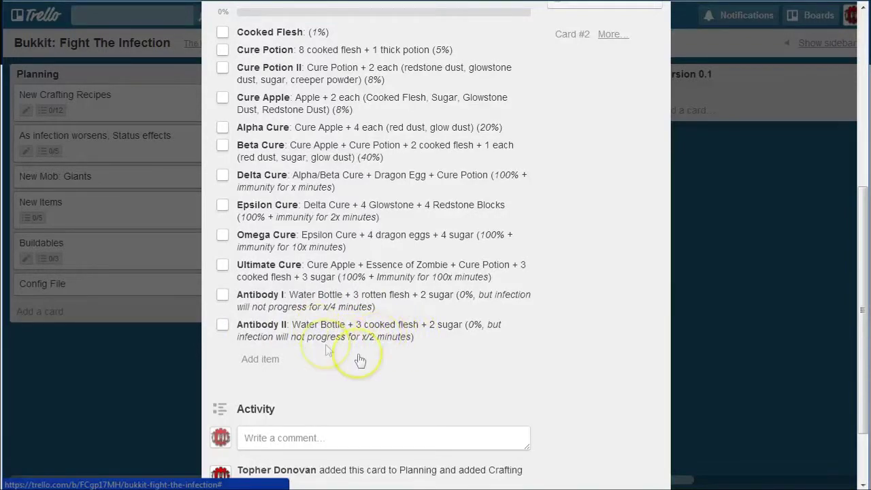
scroll(374, 373, "up", 5)
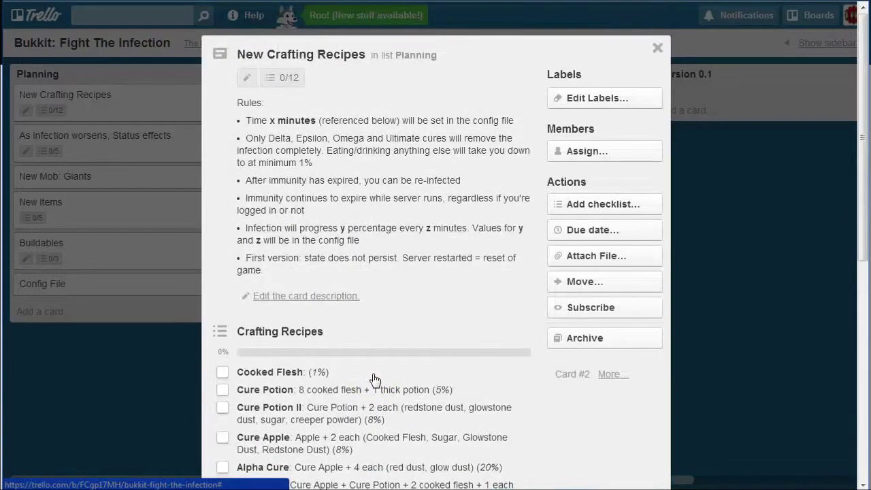
- Close that card, move New Items to second in Planning, and open it
left_click(127, 363)
left_click_drag(126, 220, 132, 148)
left_click(132, 148)
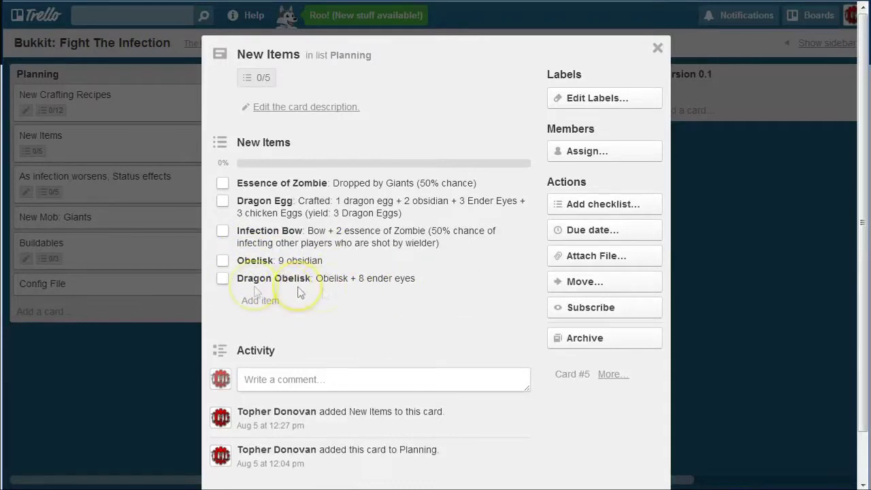
- Look over the New Items five-entry checklist, then close the card
scroll(384, 336, "down", 1)
scroll(385, 338, "up", 1)
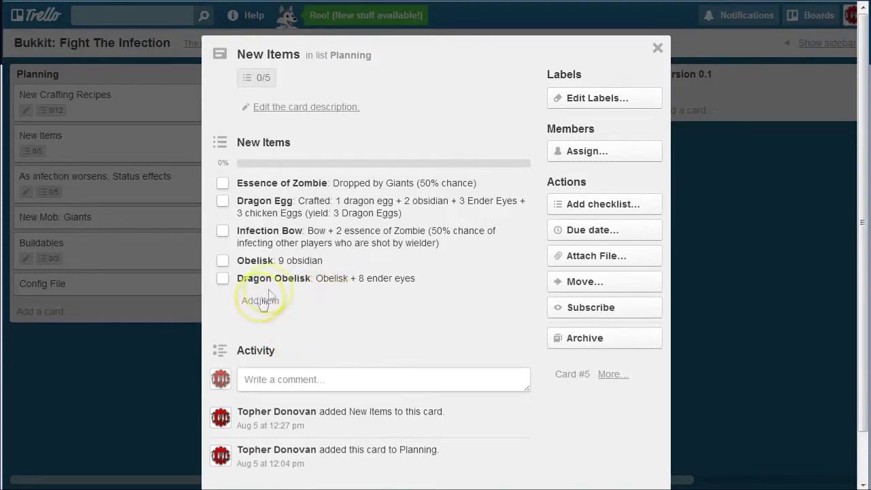
left_click(168, 406)
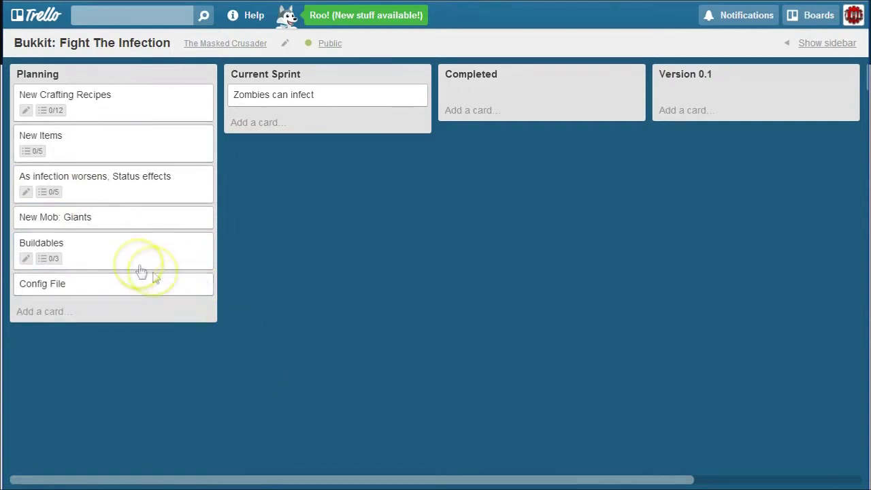
left_click(111, 192)
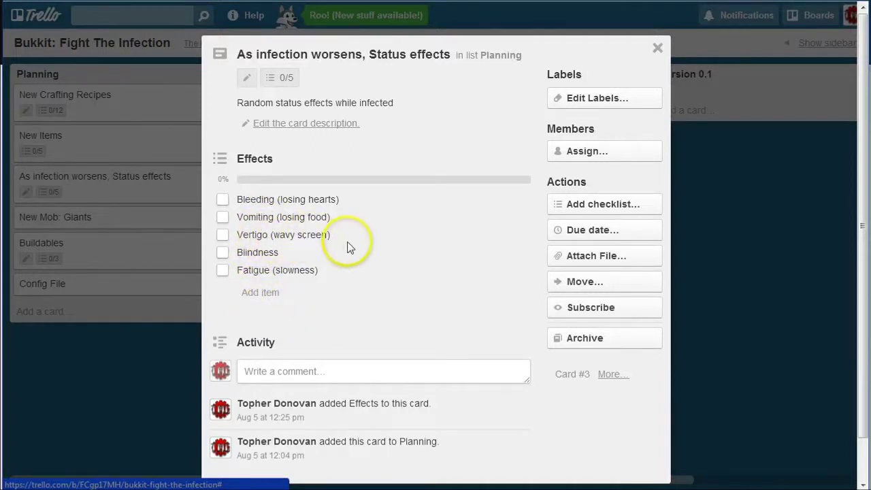
left_click(169, 353)
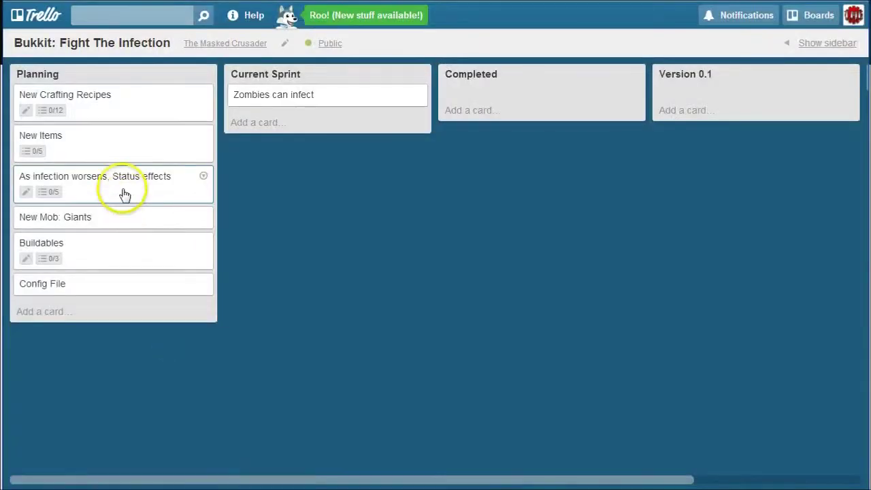
left_click(119, 225)
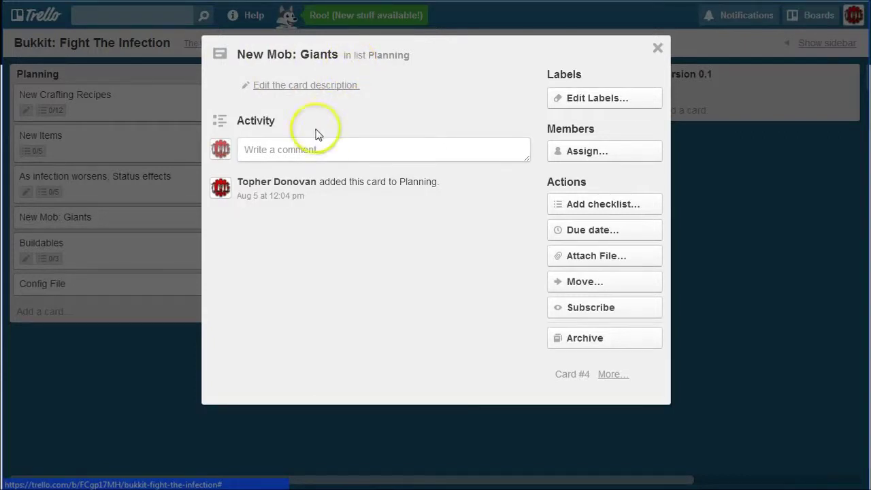
- Close New Mob: Giants and open the Buildables card with its Things checklist
left_click(117, 225)
left_click(125, 250)
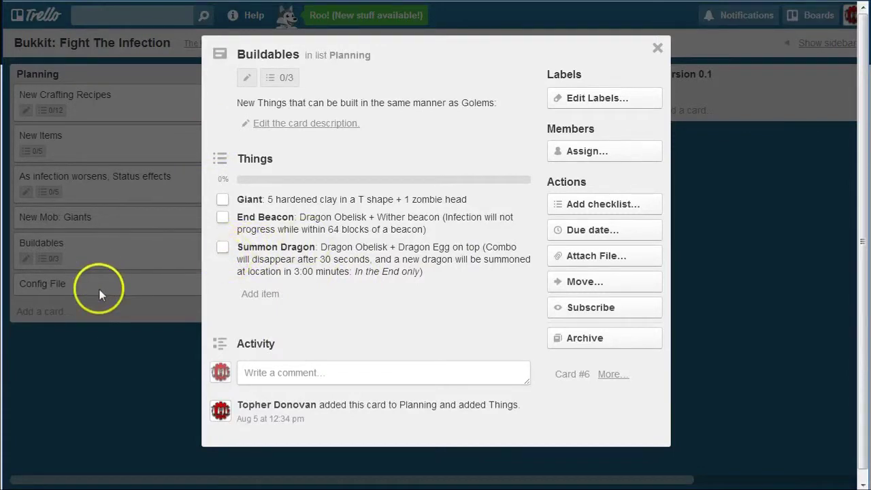
- Close Buildables, then open and close the empty Config File card
left_click(116, 249)
left_click(122, 286)
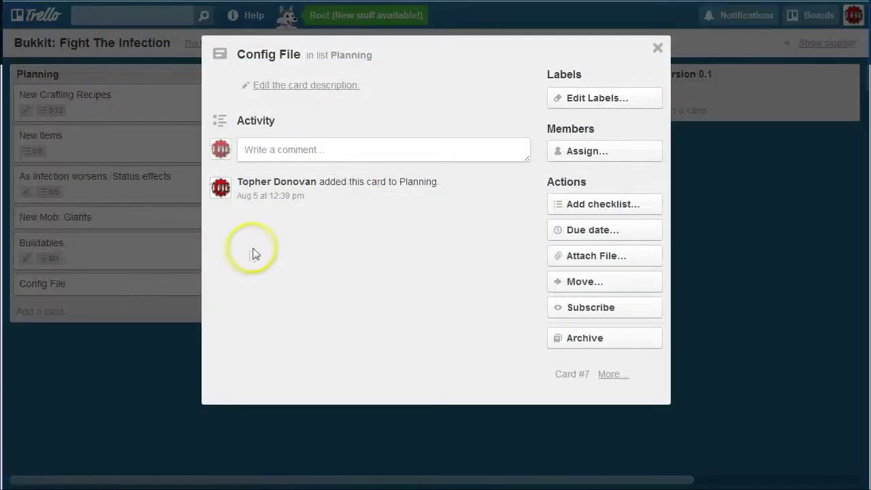
left_click(105, 319)
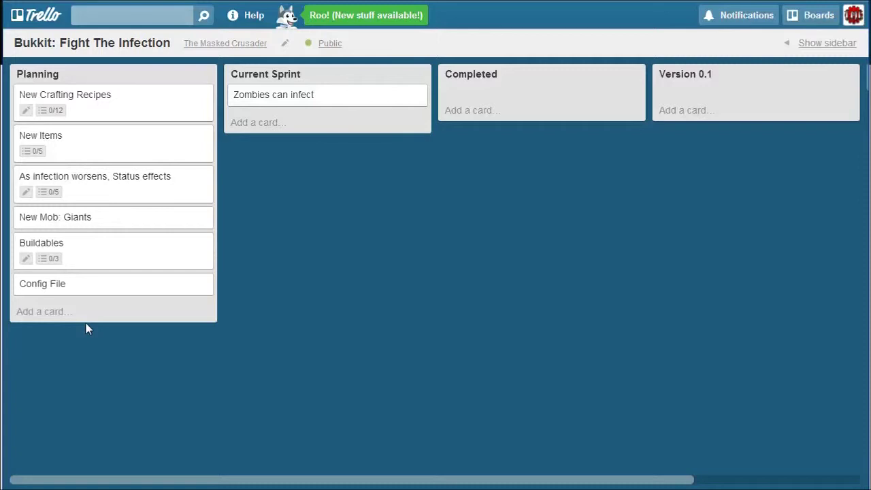
- Drop New Crafting Recipes (0/12) into Current Sprint beneath Zombies can infect
mouse_move(297, 107)
left_mouse_down()
mouse_move(233, 107)
mouse_move(305, 109)
left_mouse_up()
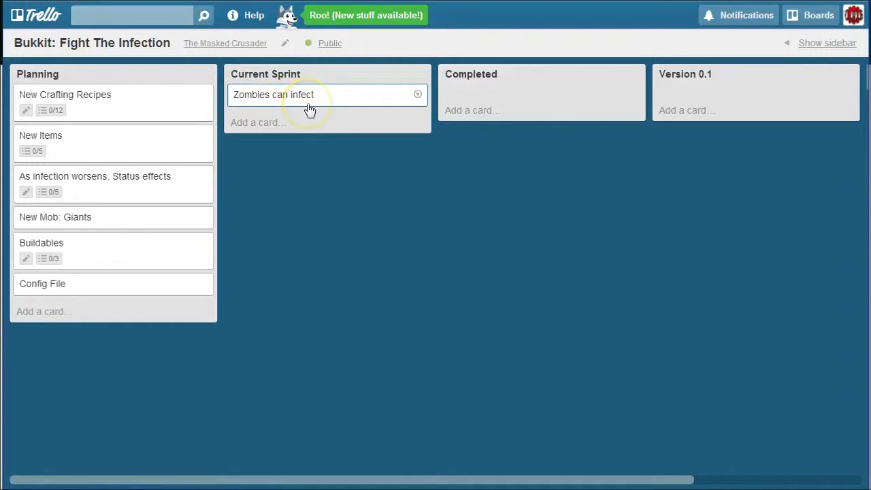
left_click_drag(113, 113, 325, 152)
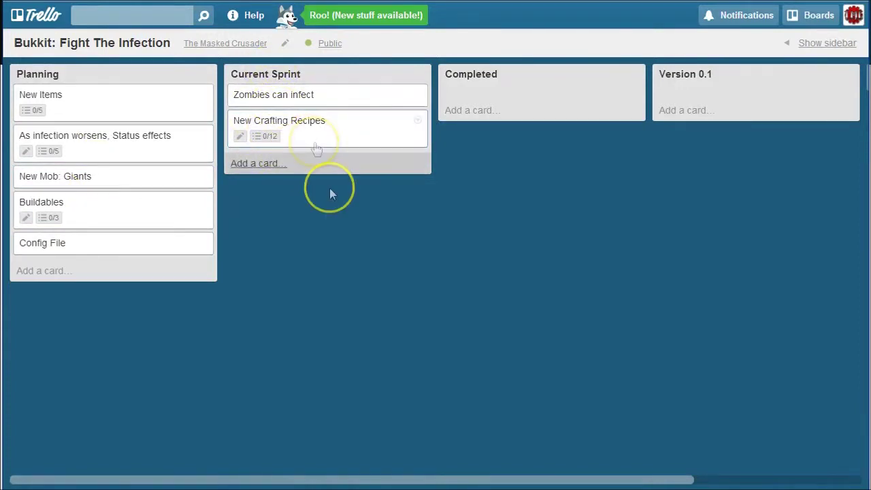
left_click(302, 201)
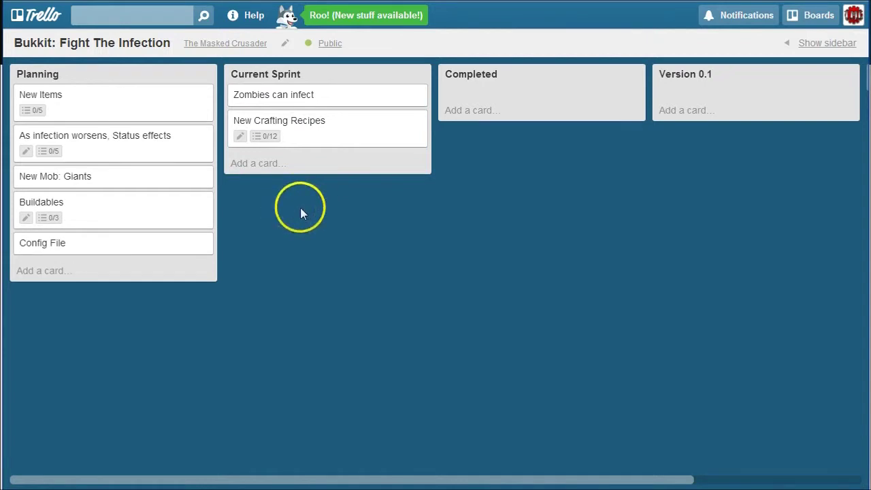